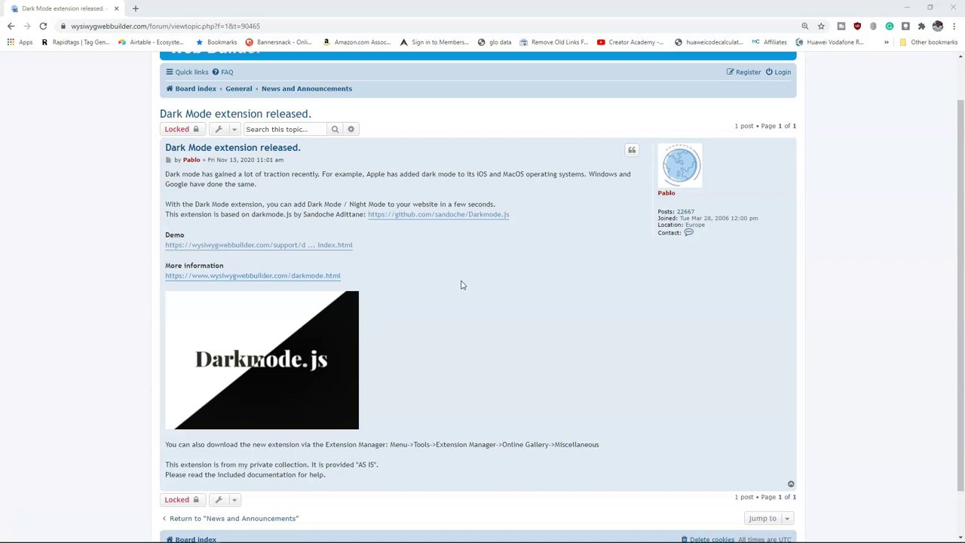
# Step: Switch to the web builder project and bring up the Extension Manager
pyautogui.scroll(-1, 398, 297)
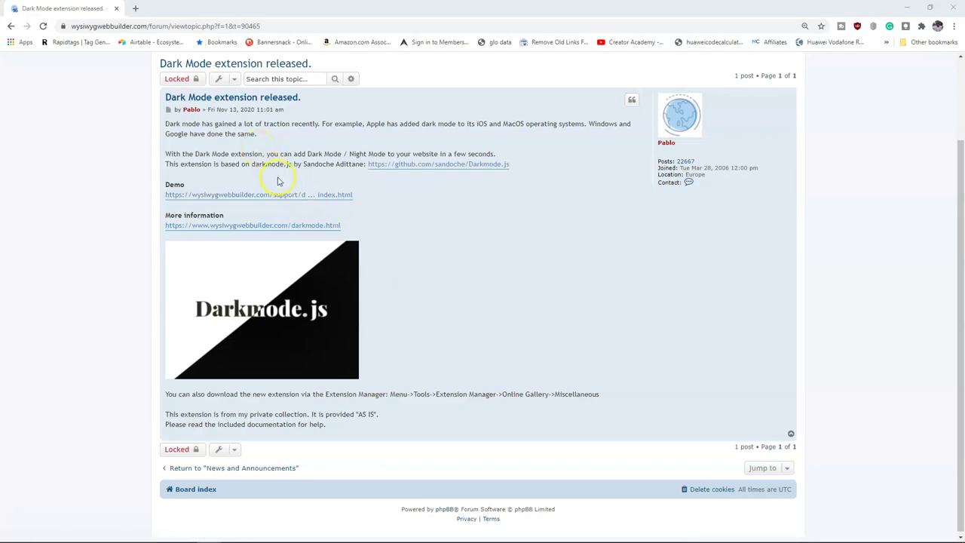
pyautogui.scroll(-1, 456, 280)
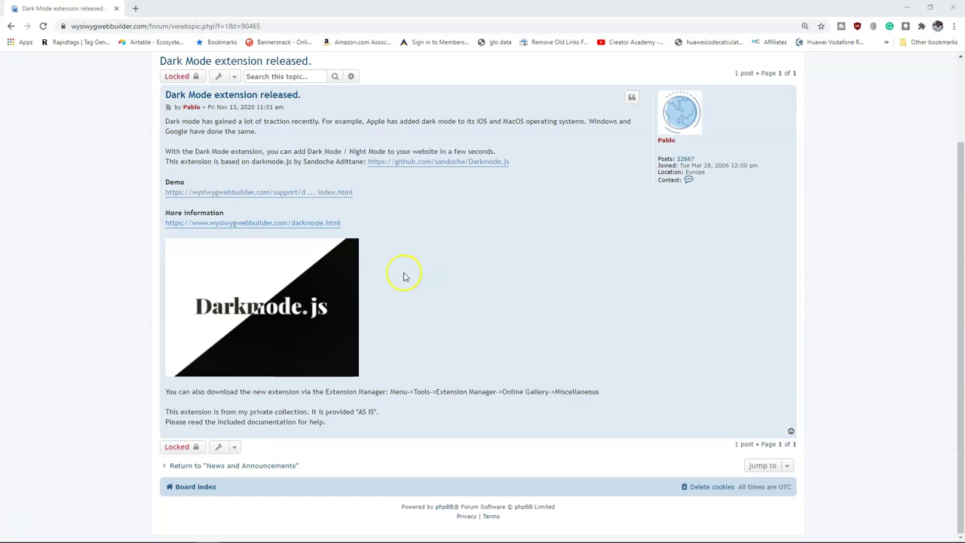
pyautogui.scroll(2, 404, 277)
pyautogui.scroll(-2, 399, 276)
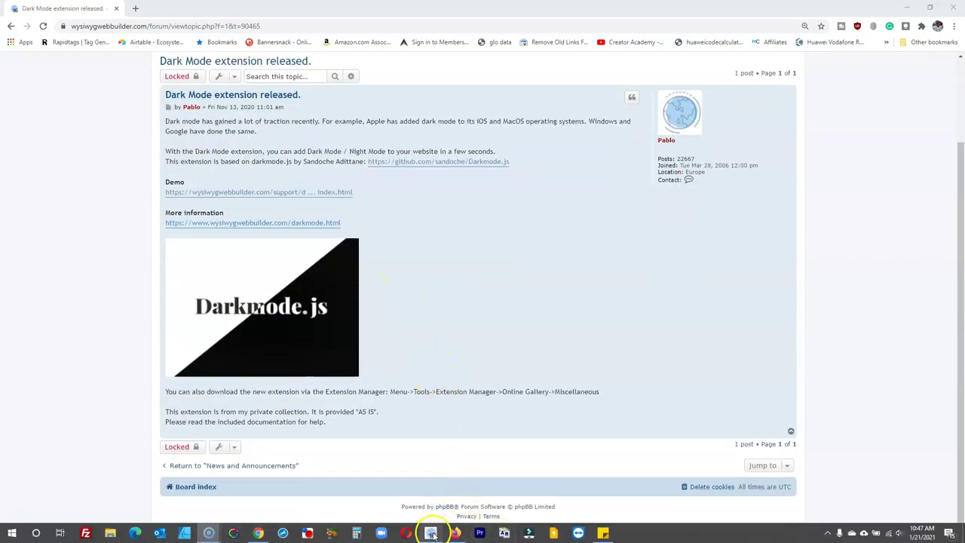
pyautogui.click(430, 533)
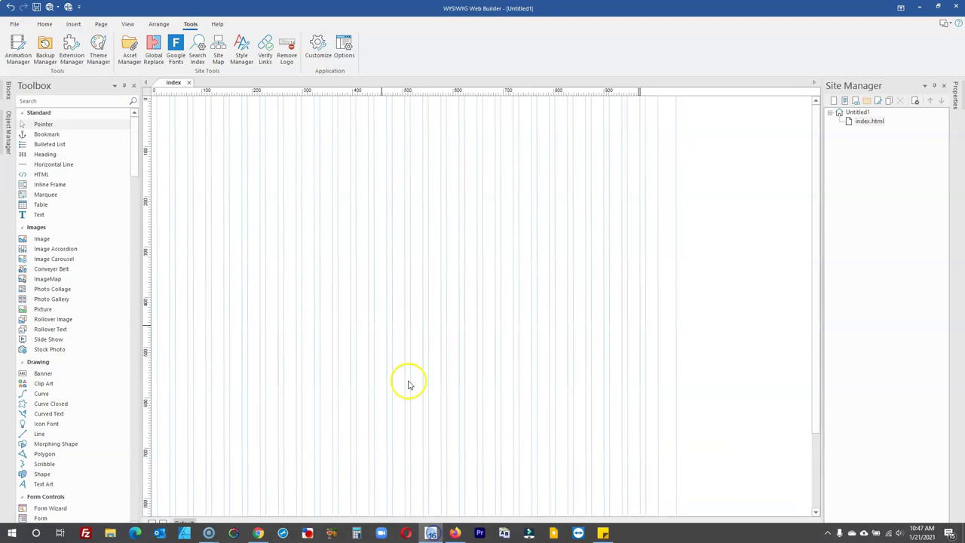
pyautogui.click(334, 260)
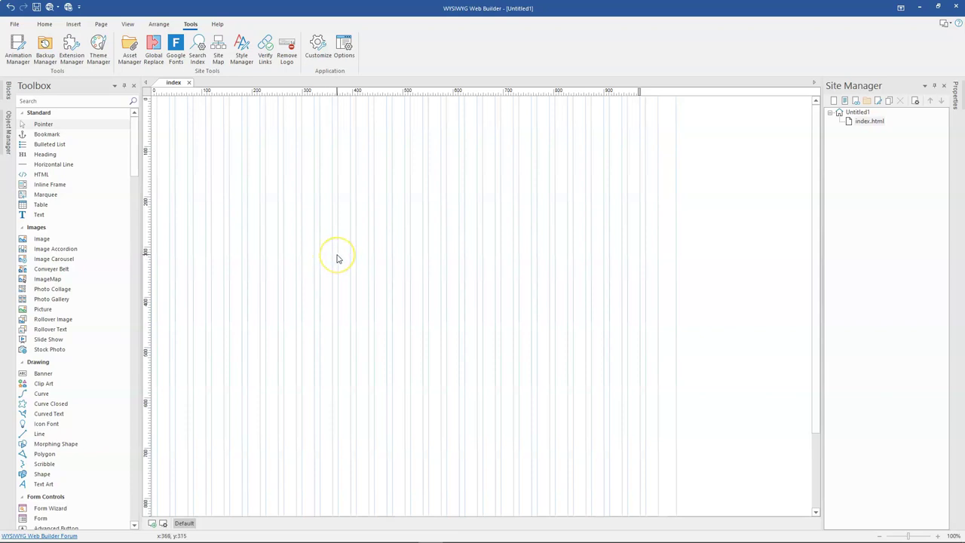
pyautogui.click(140, 117)
pyautogui.click(72, 63)
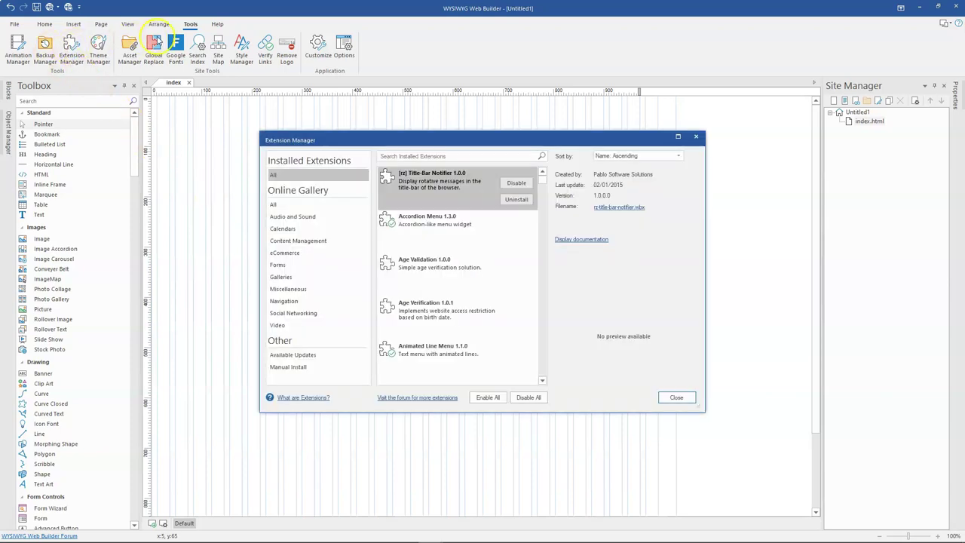
# Step: Refresh the online gallery and find Dark Mode 1.0.0 among installed extensions matching 'dark'
pyautogui.click(326, 204)
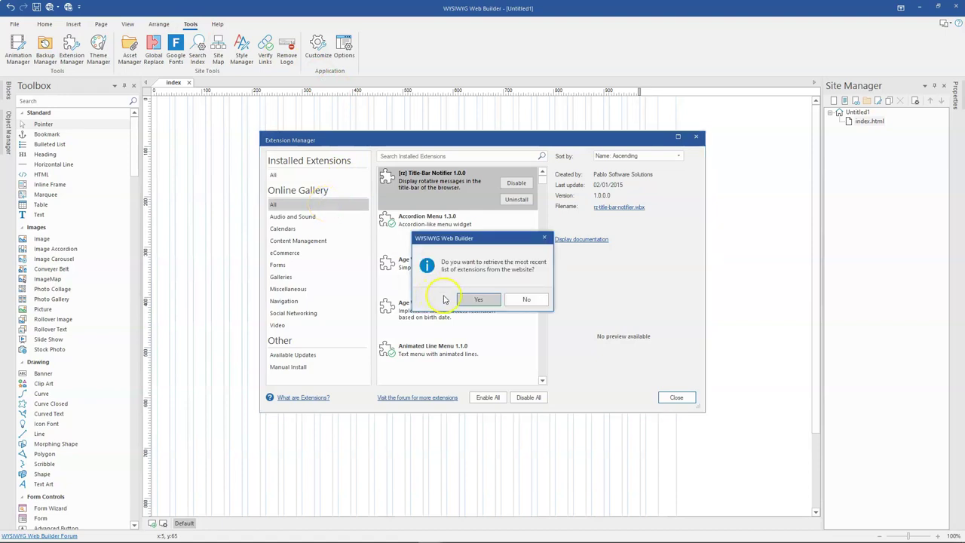
pyautogui.click(466, 301)
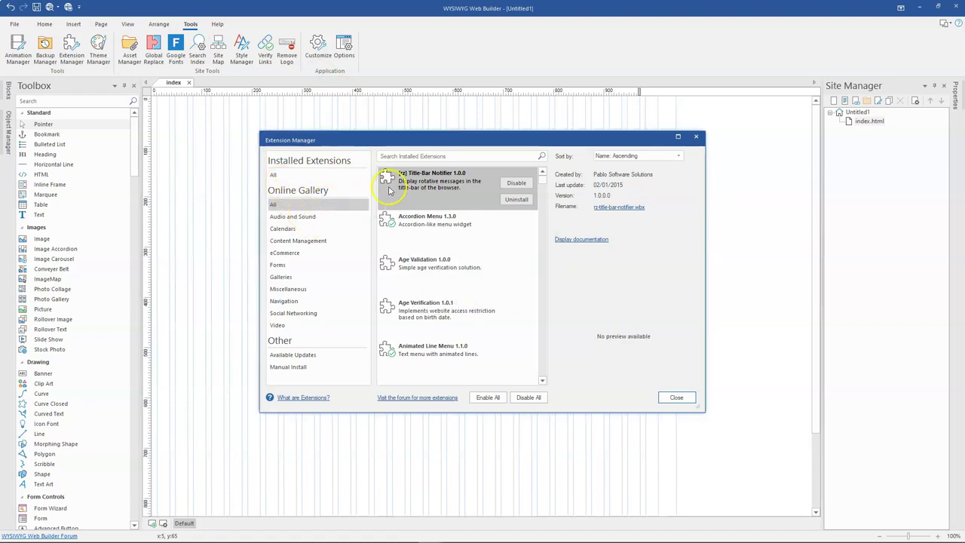
pyautogui.click(419, 156)
pyautogui.write('dar')
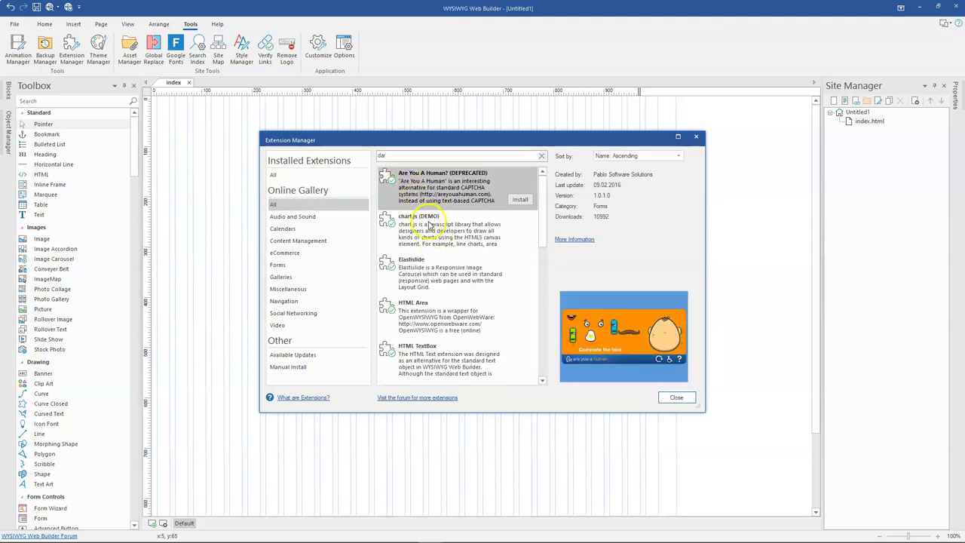
pyautogui.write('k')
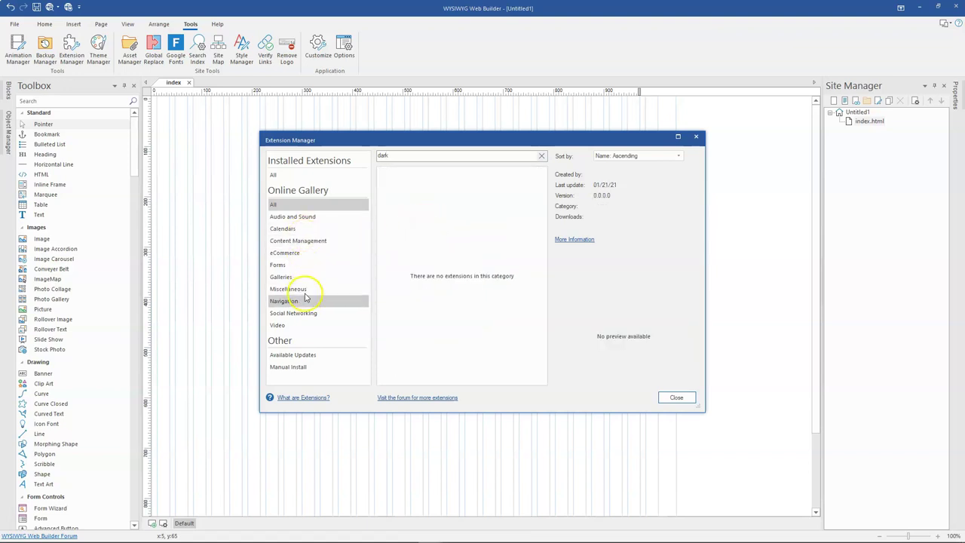
pyautogui.click(306, 174)
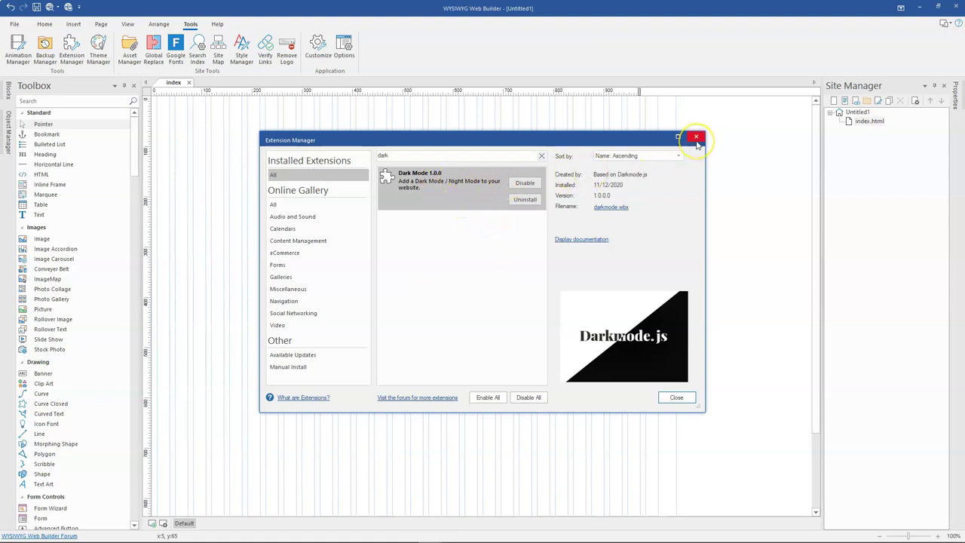
# Step: Close the Extension Manager and draw a Toolbox 'dark' search's Dark Mode object near the page's upper right
pyautogui.click(696, 141)
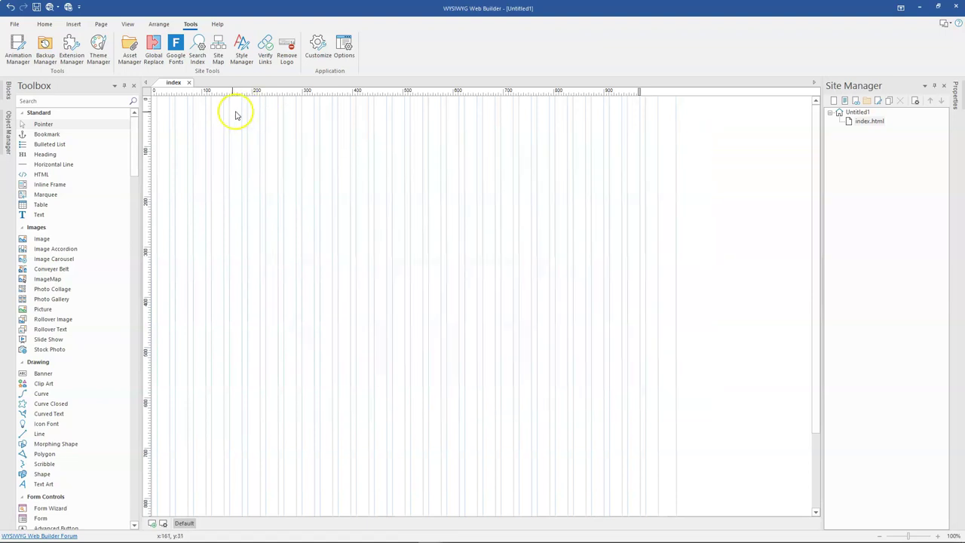
pyautogui.click(125, 101)
pyautogui.write('dark')
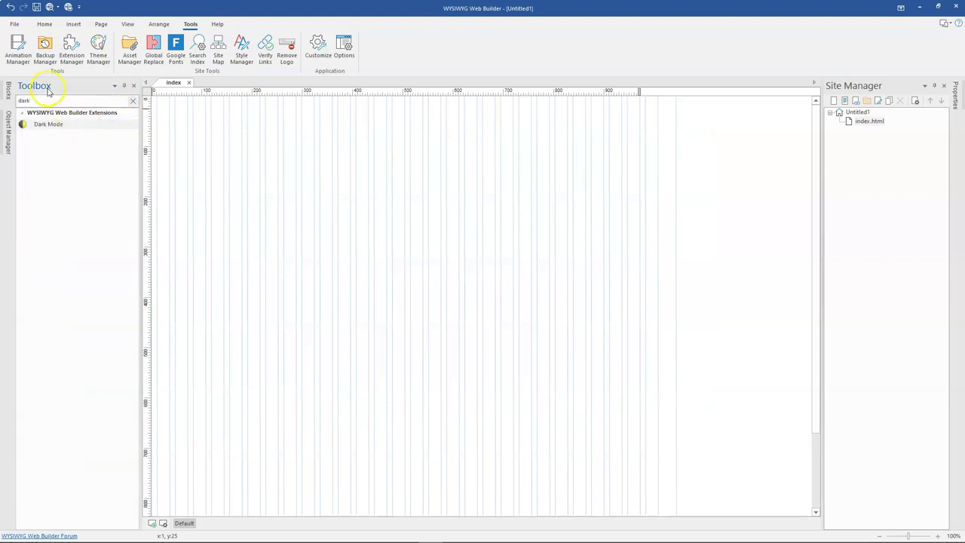
pyautogui.click(45, 125)
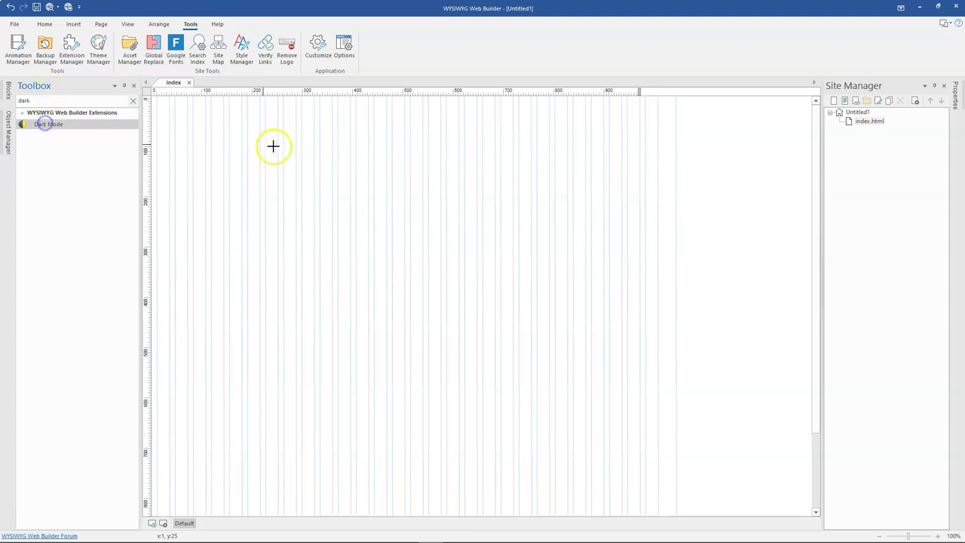
pyautogui.moveTo(404, 169)
pyautogui.mouseDown()
pyautogui.moveTo(439, 196)
pyautogui.moveTo(513, 204)
pyautogui.mouseUp()
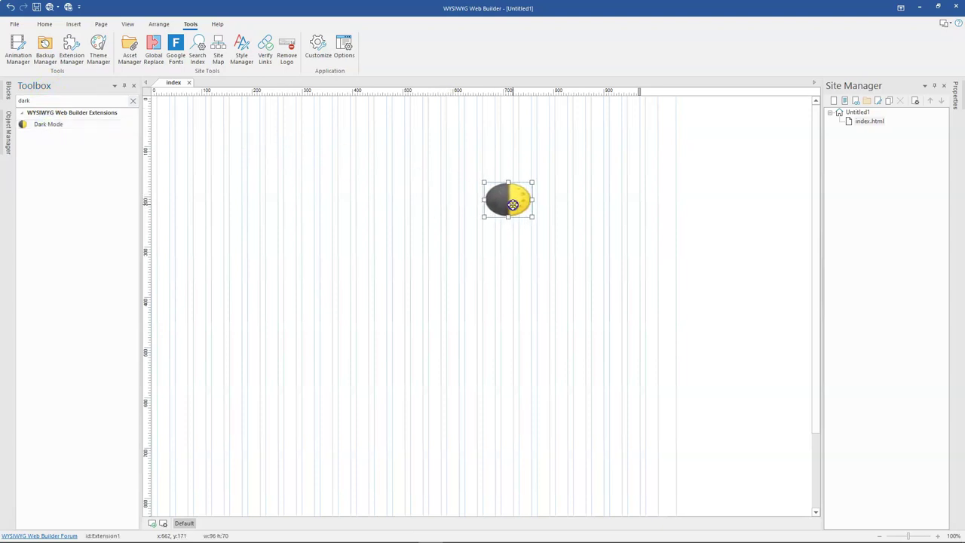
pyautogui.click(452, 176)
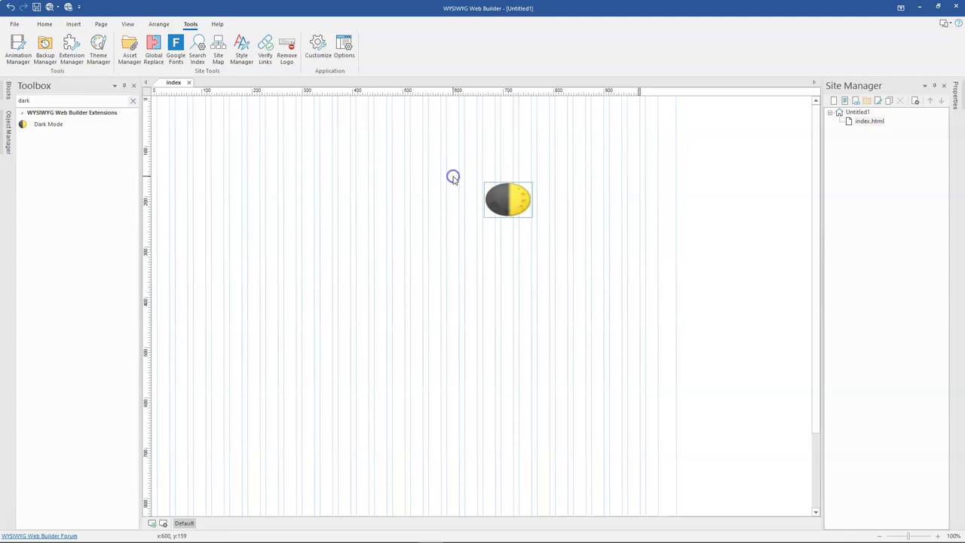
# Step: Show the Dark Mode object's properties dialog and shift it up and to the left
pyautogui.doubleClick(506, 198)
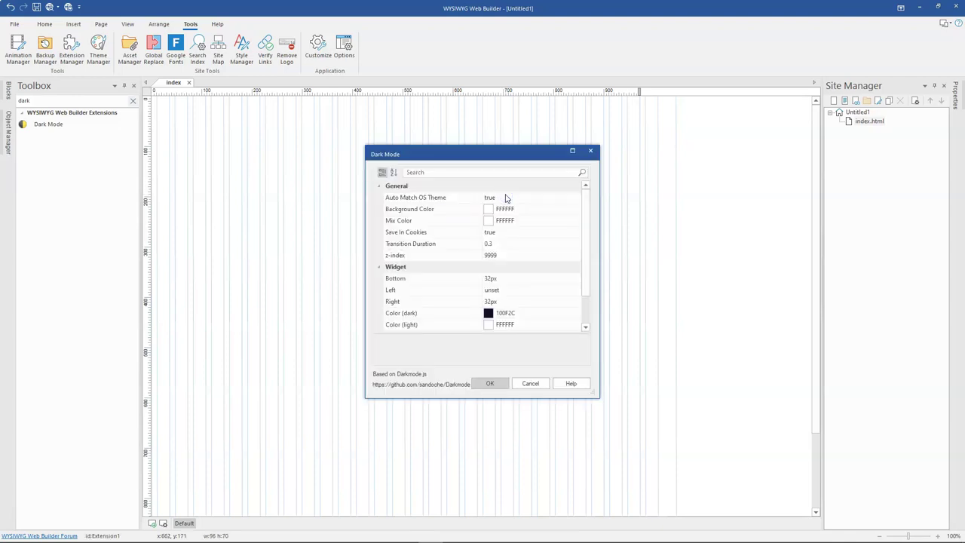
pyautogui.moveTo(474, 155); pyautogui.dragTo(399, 124)
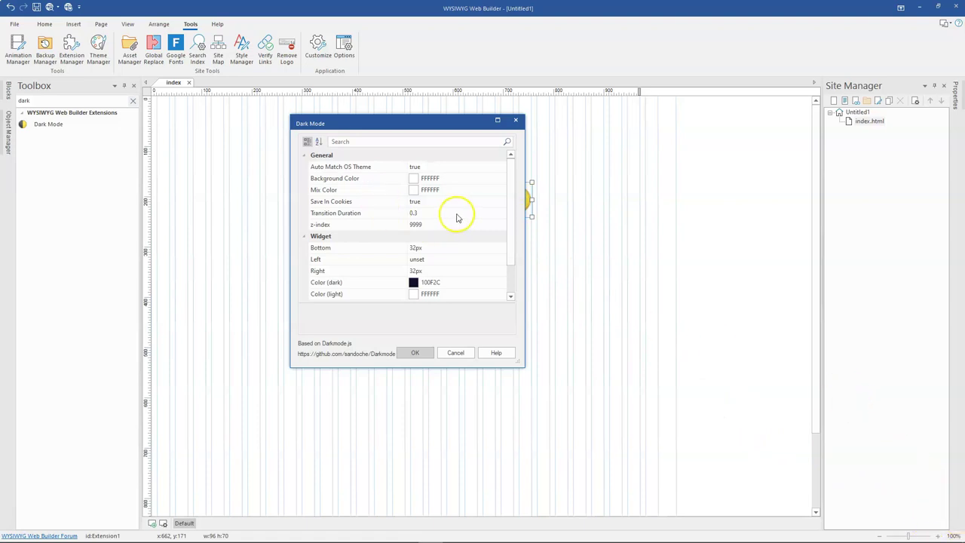
pyautogui.scroll(-1, 457, 217)
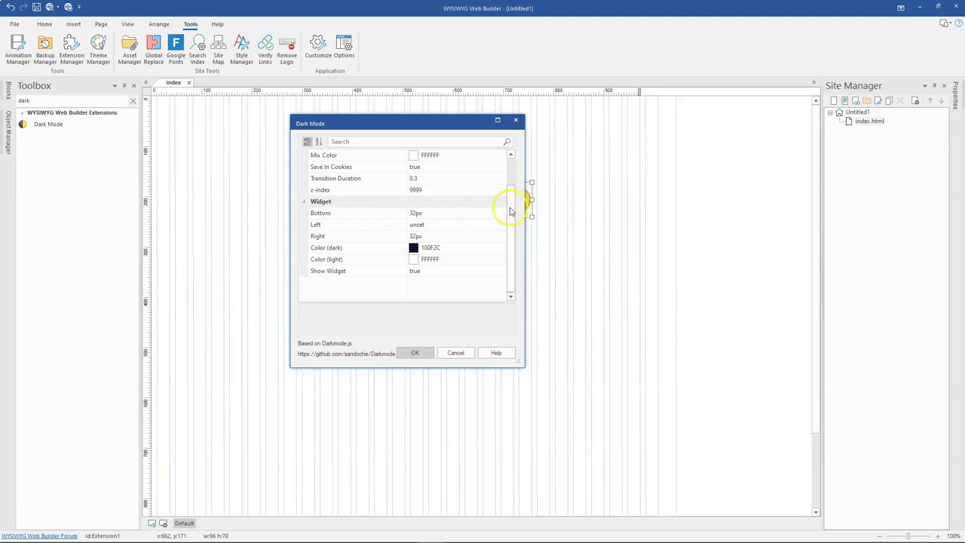
pyautogui.click(418, 225)
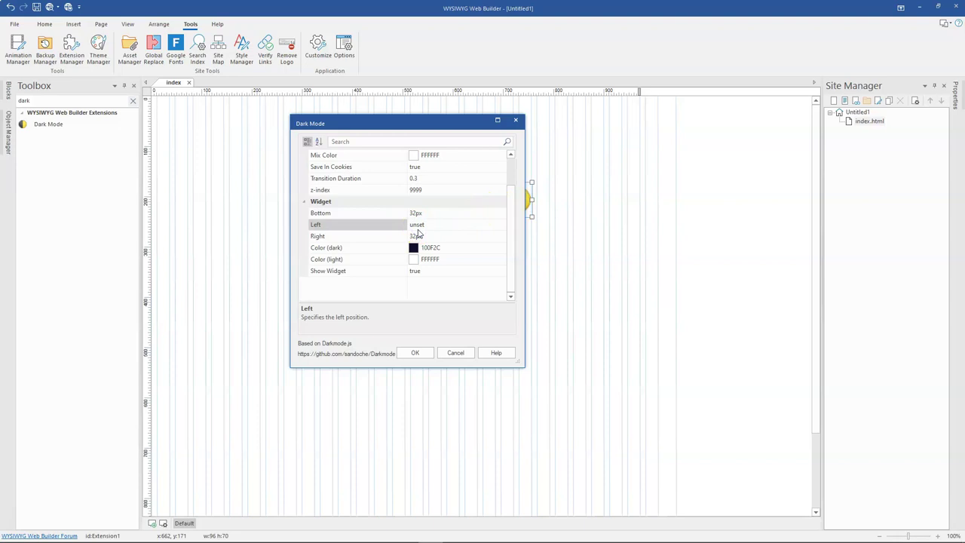
pyautogui.click(414, 228)
# Step: Dismiss the Dark Mode properties dialog with OK, leaving every value as it was
pyautogui.click(427, 355)
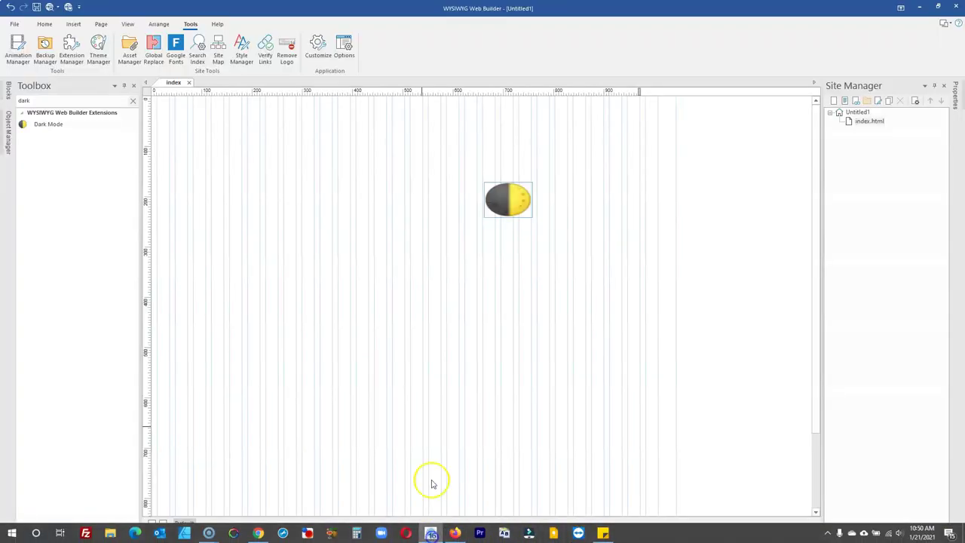
# Step: In the Dark Mode object's properties, change Show Widget to false and apply it
pyautogui.doubleClick(518, 192)
pyautogui.scroll(-1, 532, 287)
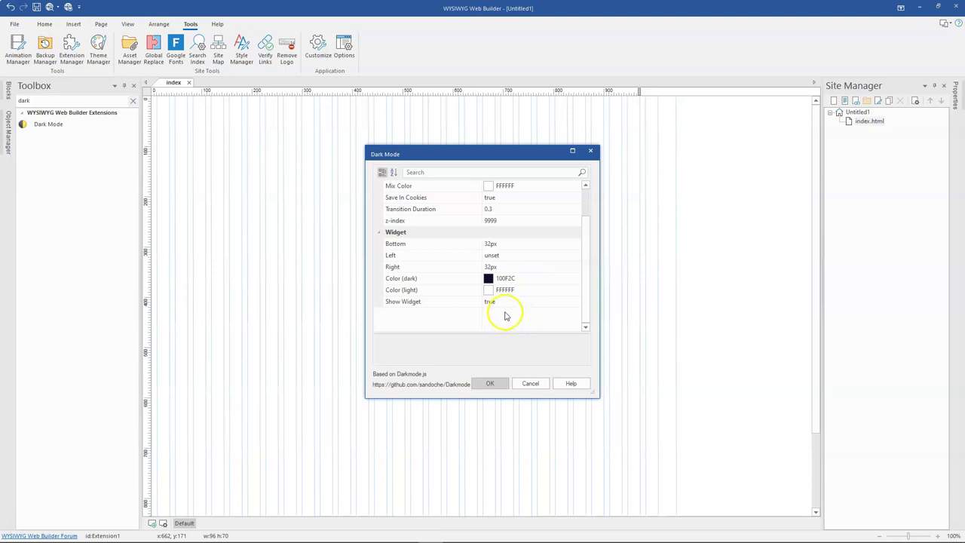
pyautogui.click(547, 305)
pyautogui.click(574, 302)
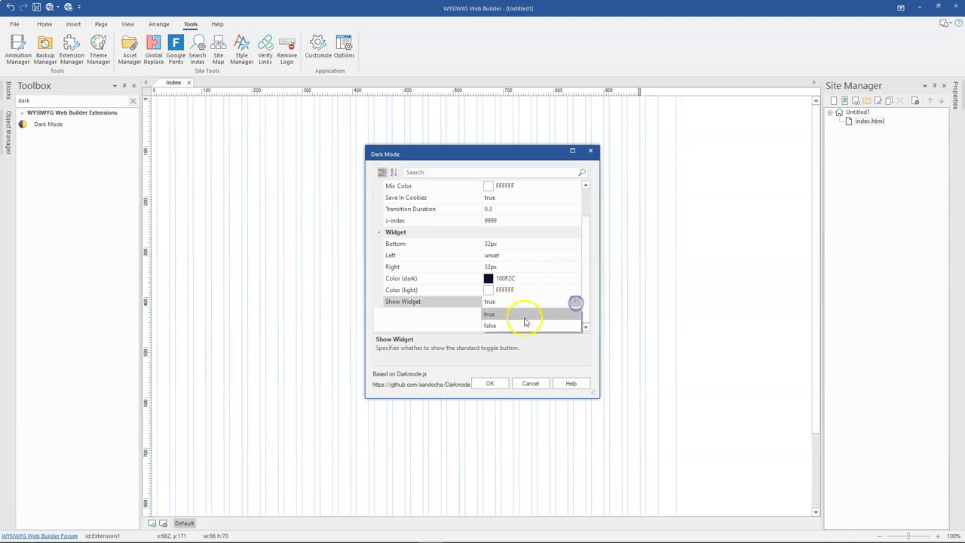
pyautogui.click(518, 323)
pyautogui.click(499, 383)
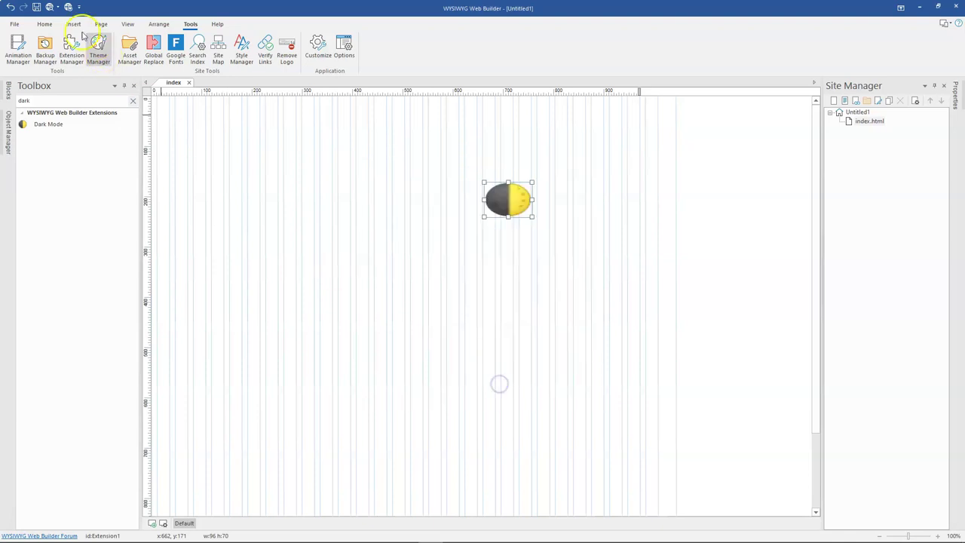